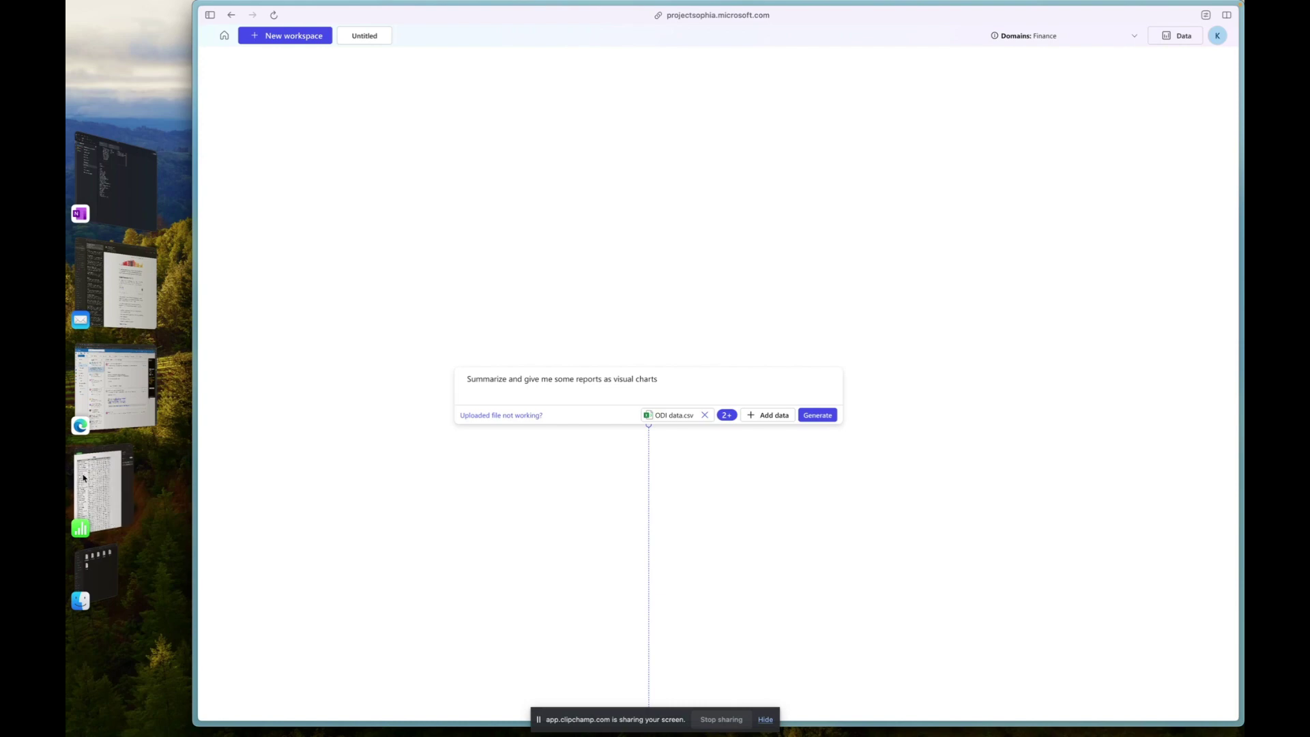
left_click(103, 492)
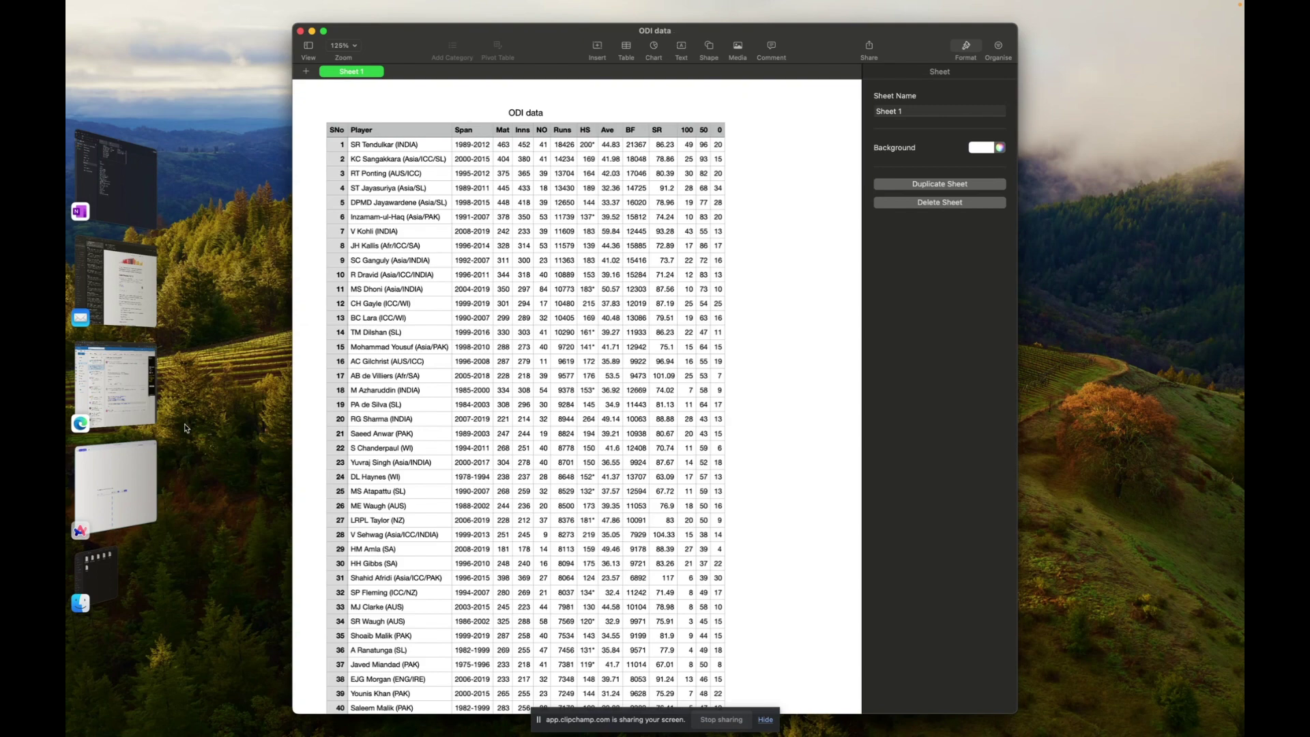
Return to the Project Sophia workspace and review the visual-charts request text over the ODI data file.
left_click(115, 387)
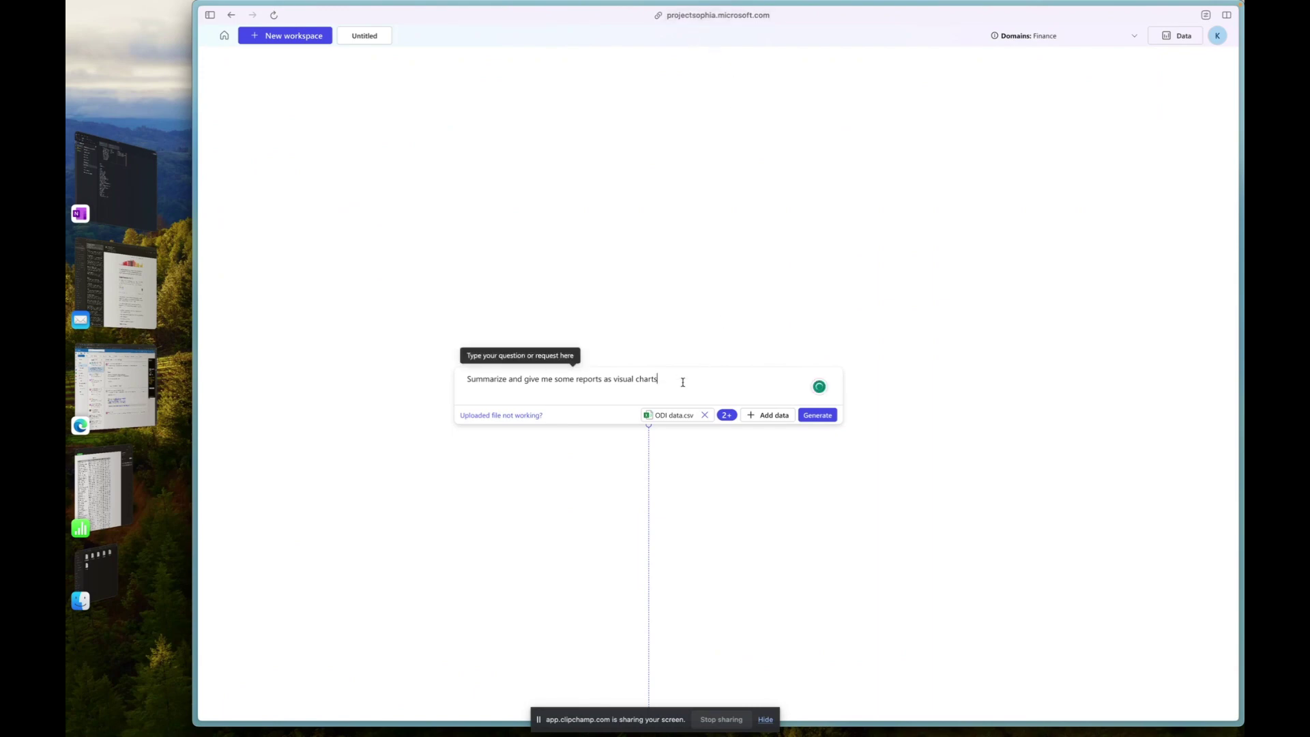
key("ctrl+a")
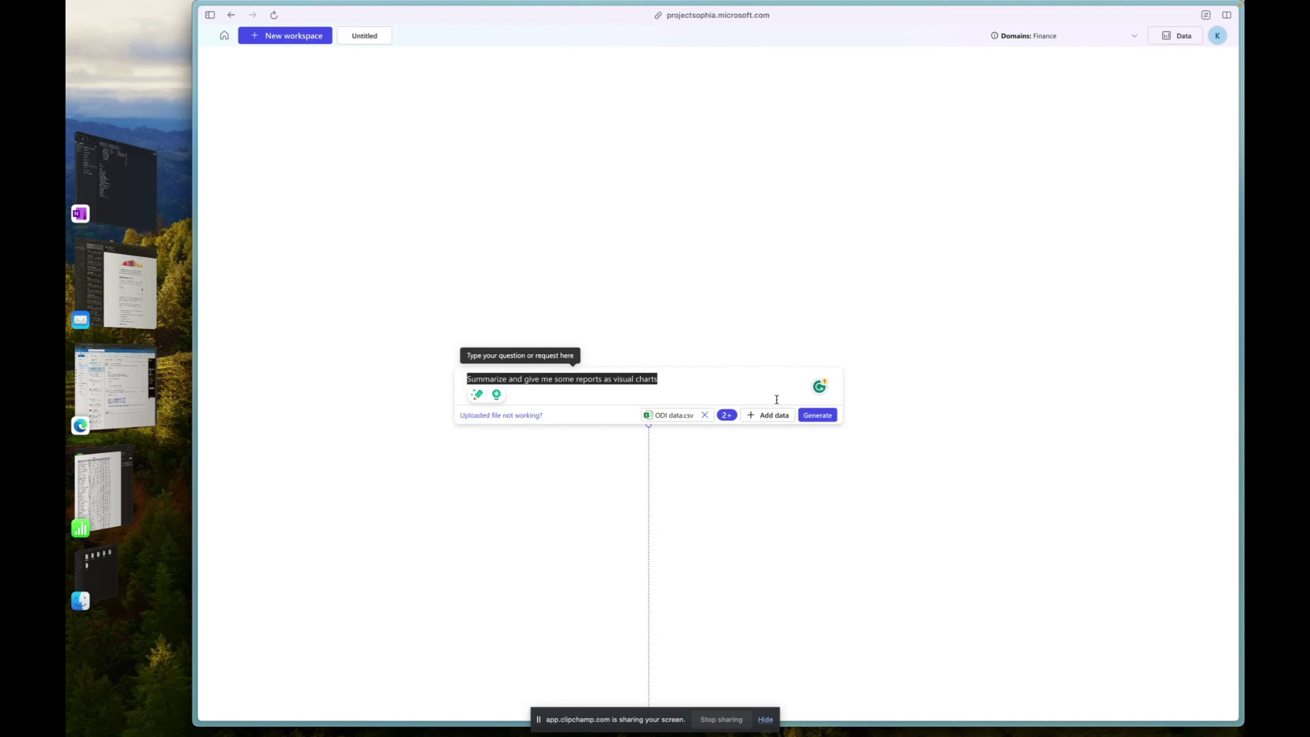
left_click(819, 414)
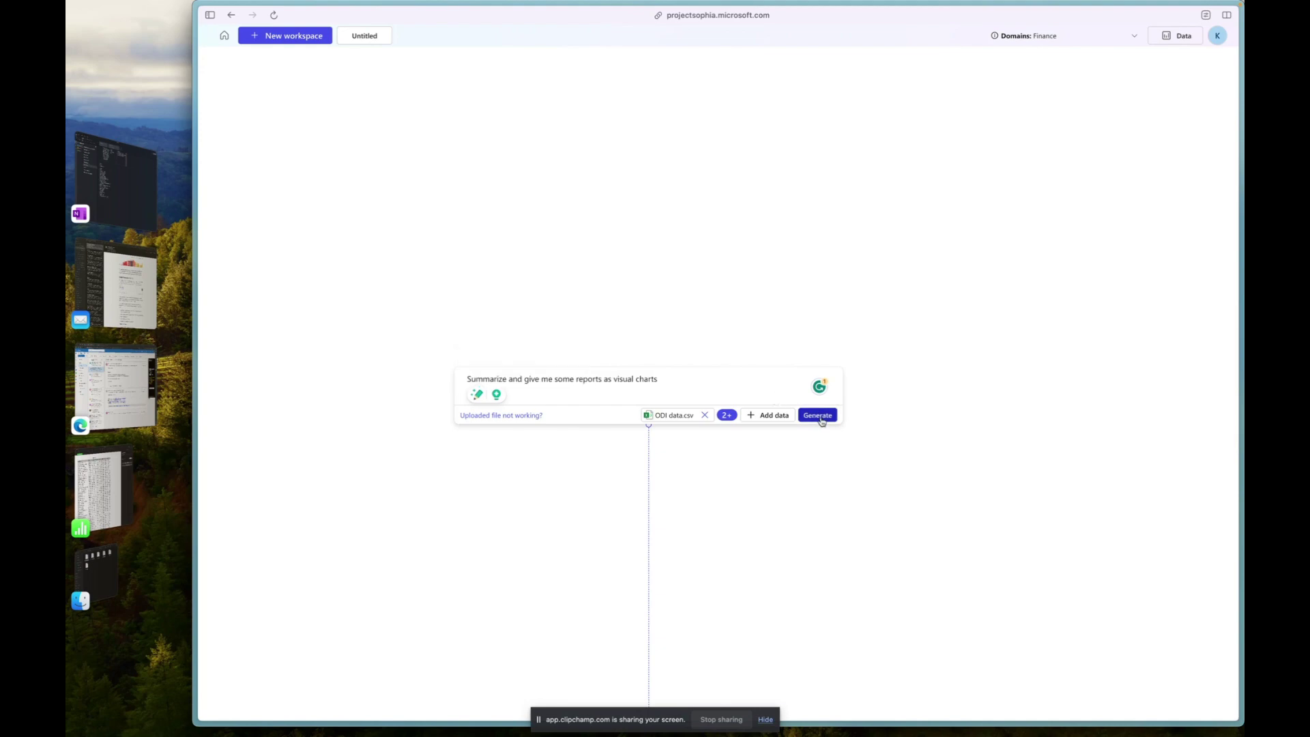
Generate the cricket data board with overview, centuries chart, innings-runs scatter and next steps.
left_click(818, 415)
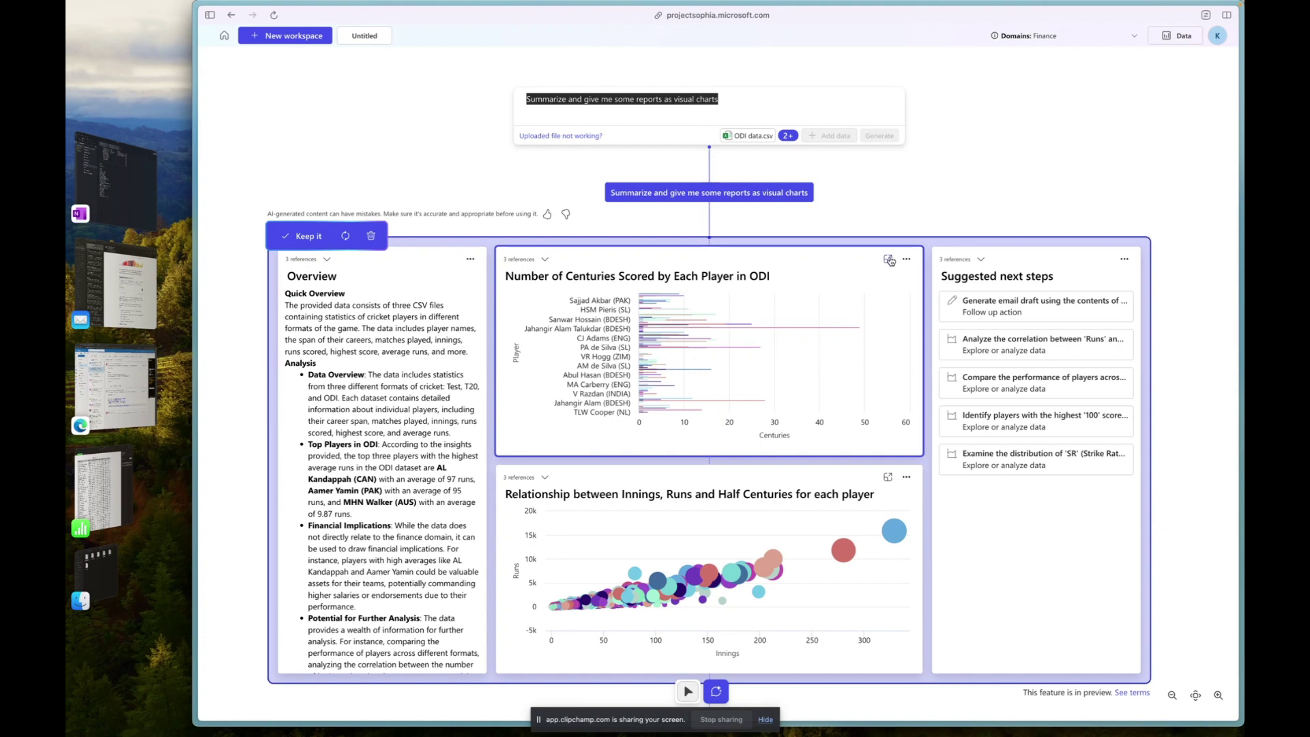
left_click(890, 261)
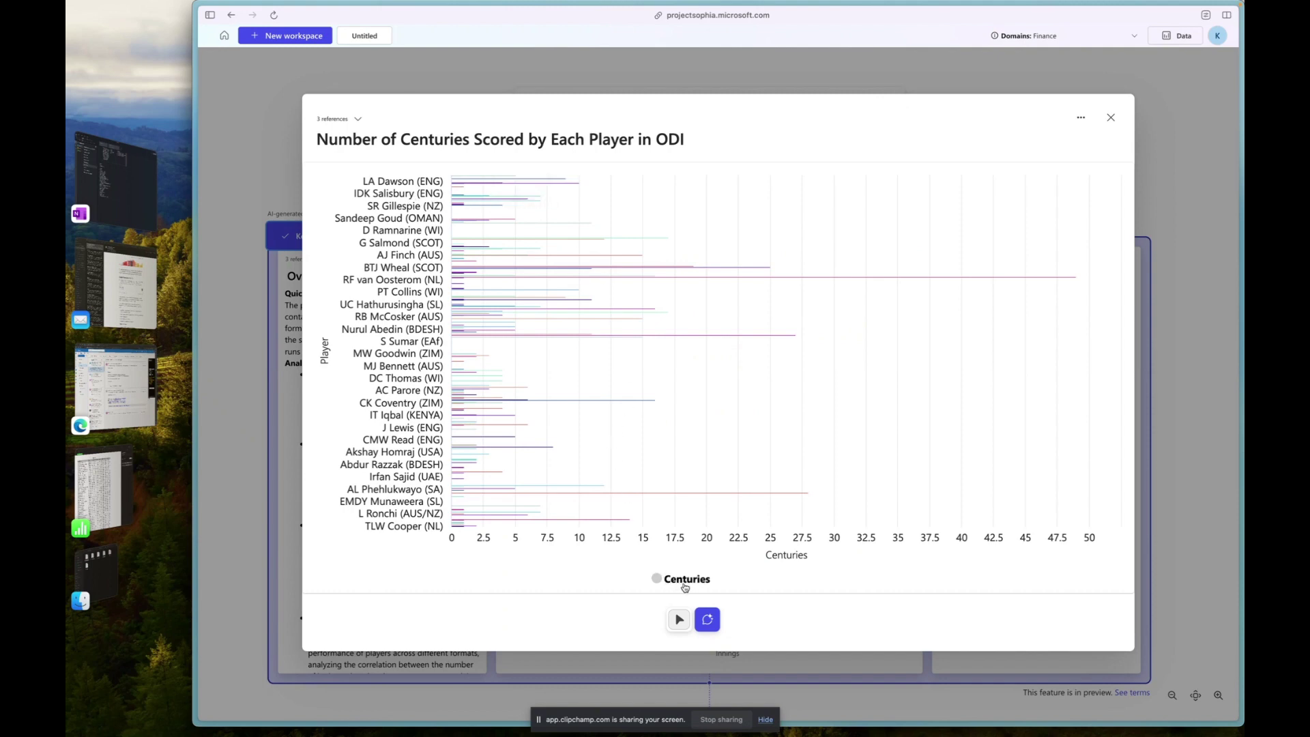
left_click(1081, 117)
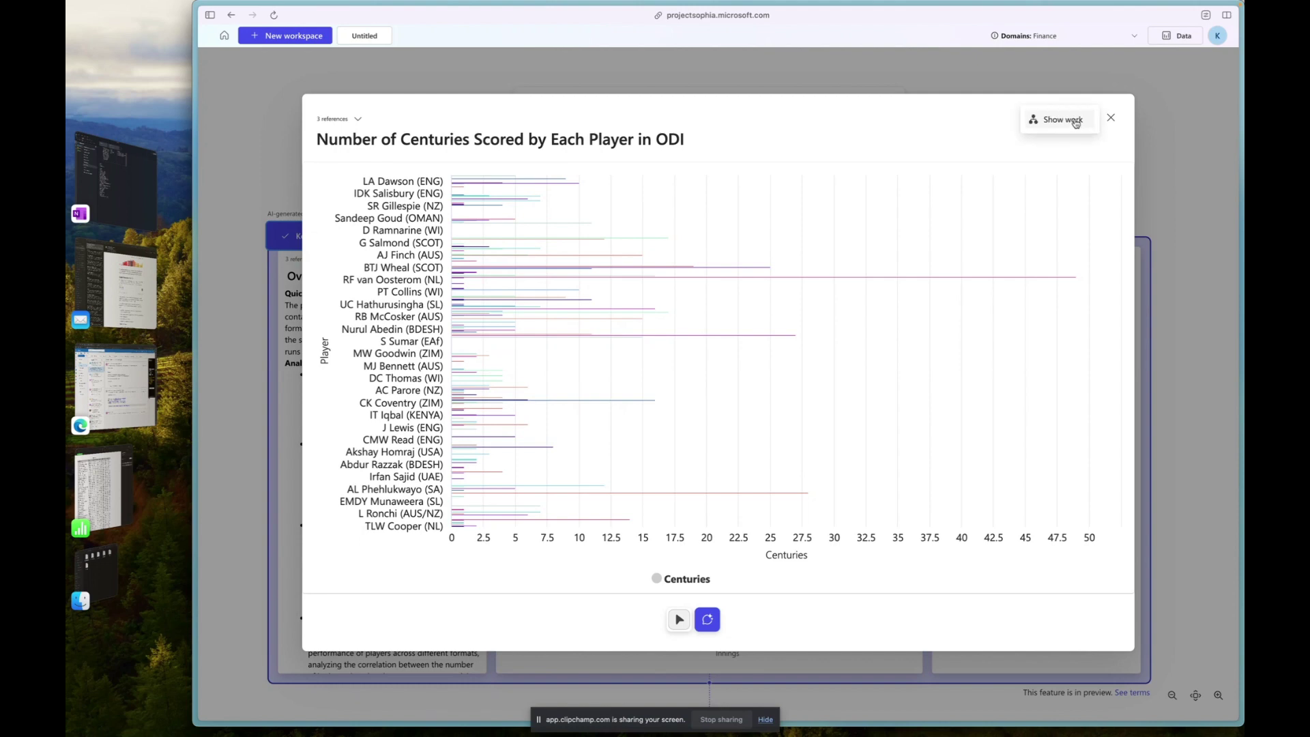
left_click(1057, 120)
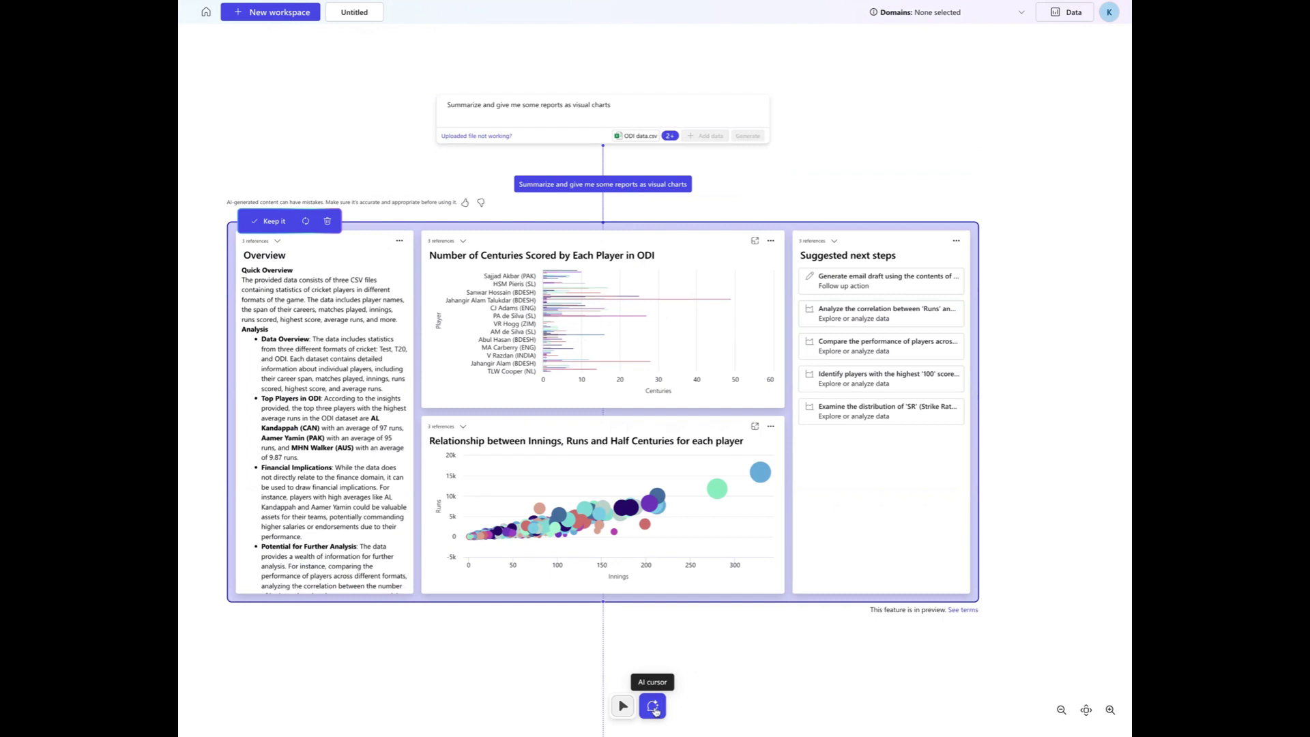
Write a follow-up AI-cursor question on the board asking to split countries from the Player column and analyse by country.
left_click(654, 706)
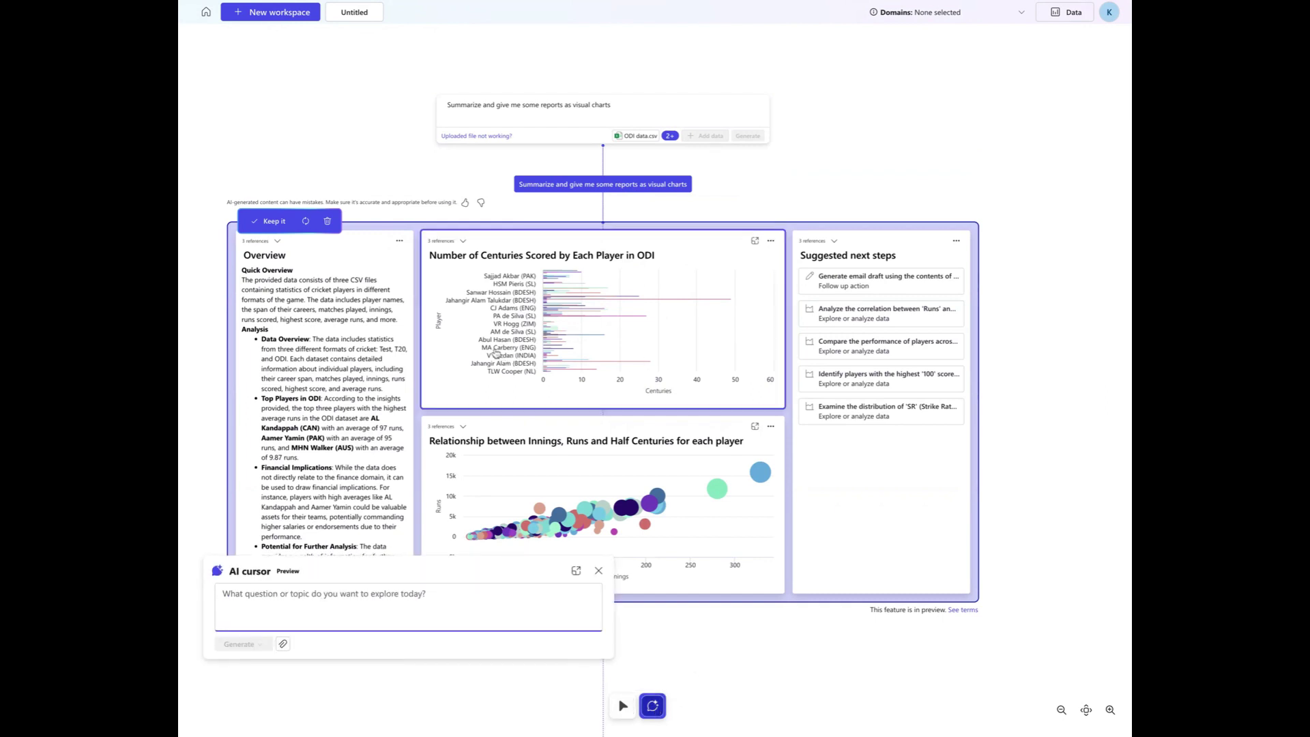
left_click(463, 335)
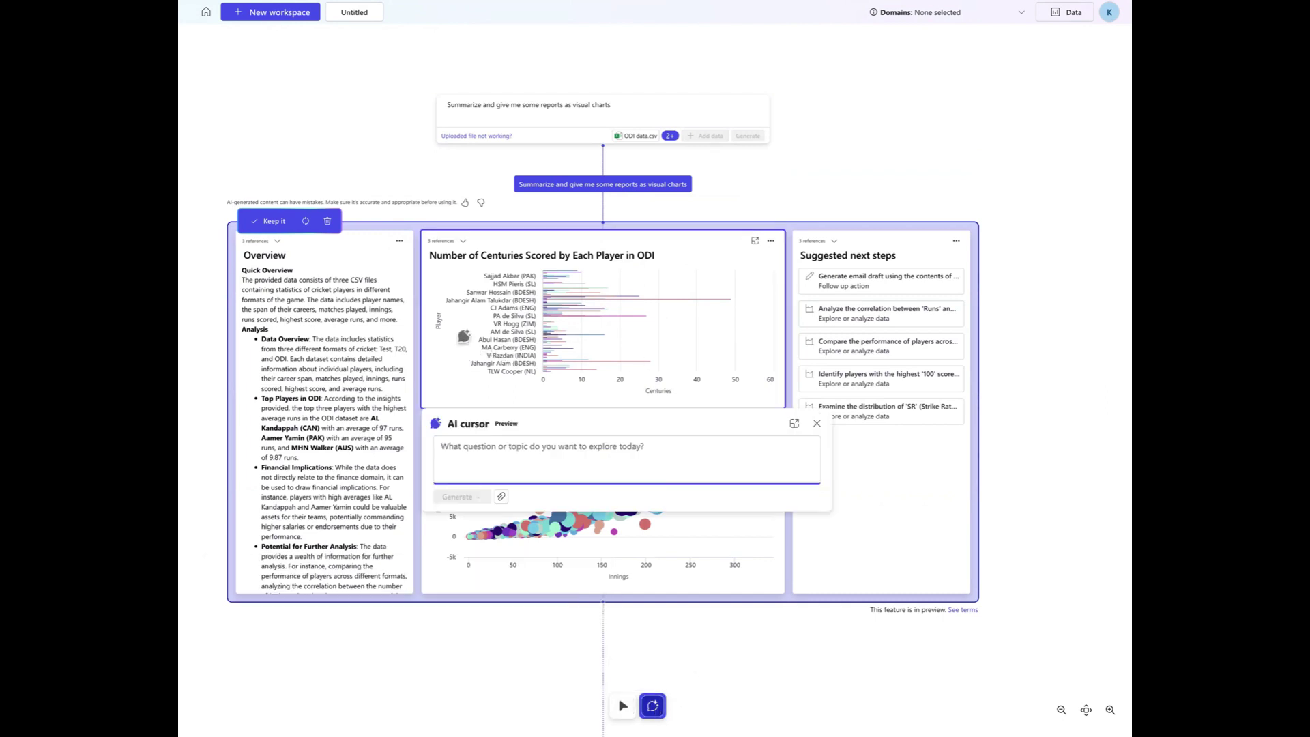
left_click(520, 456)
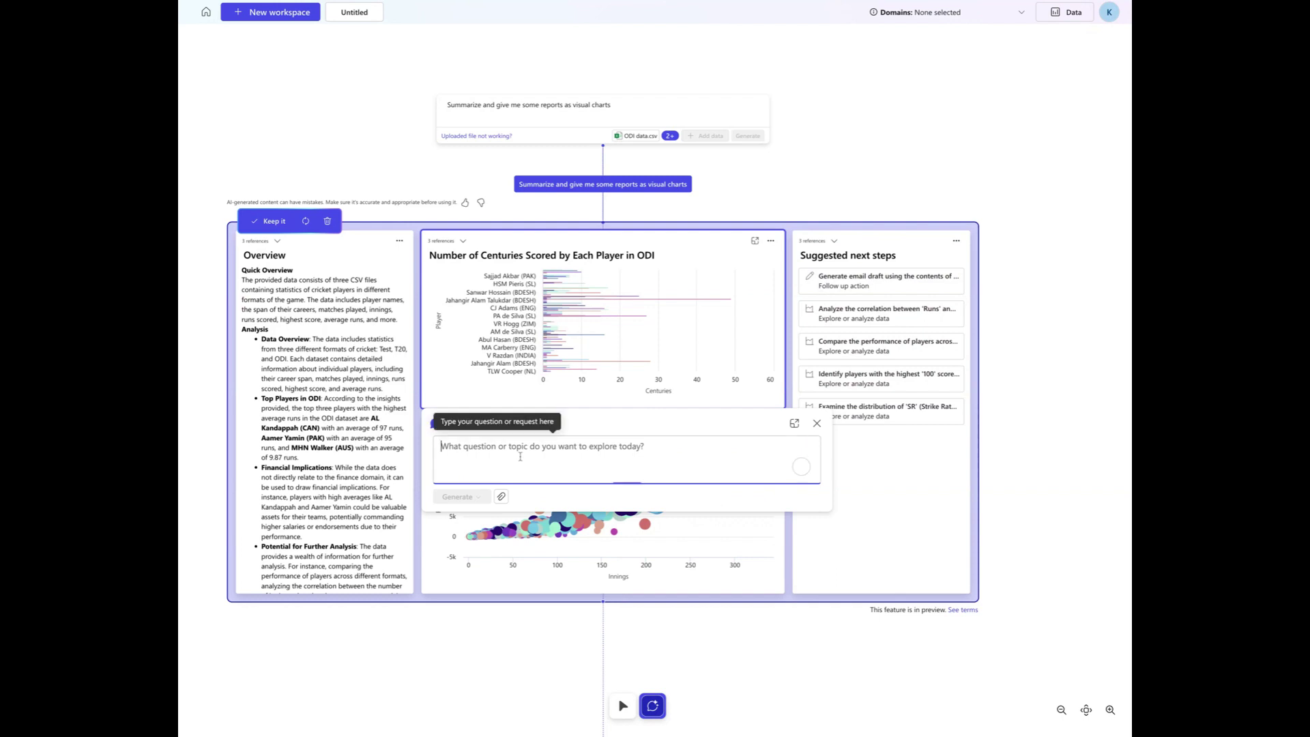
type("In the column 'Player', country name is present within braces. Can you separate country name from that and create an analysis by Country?")
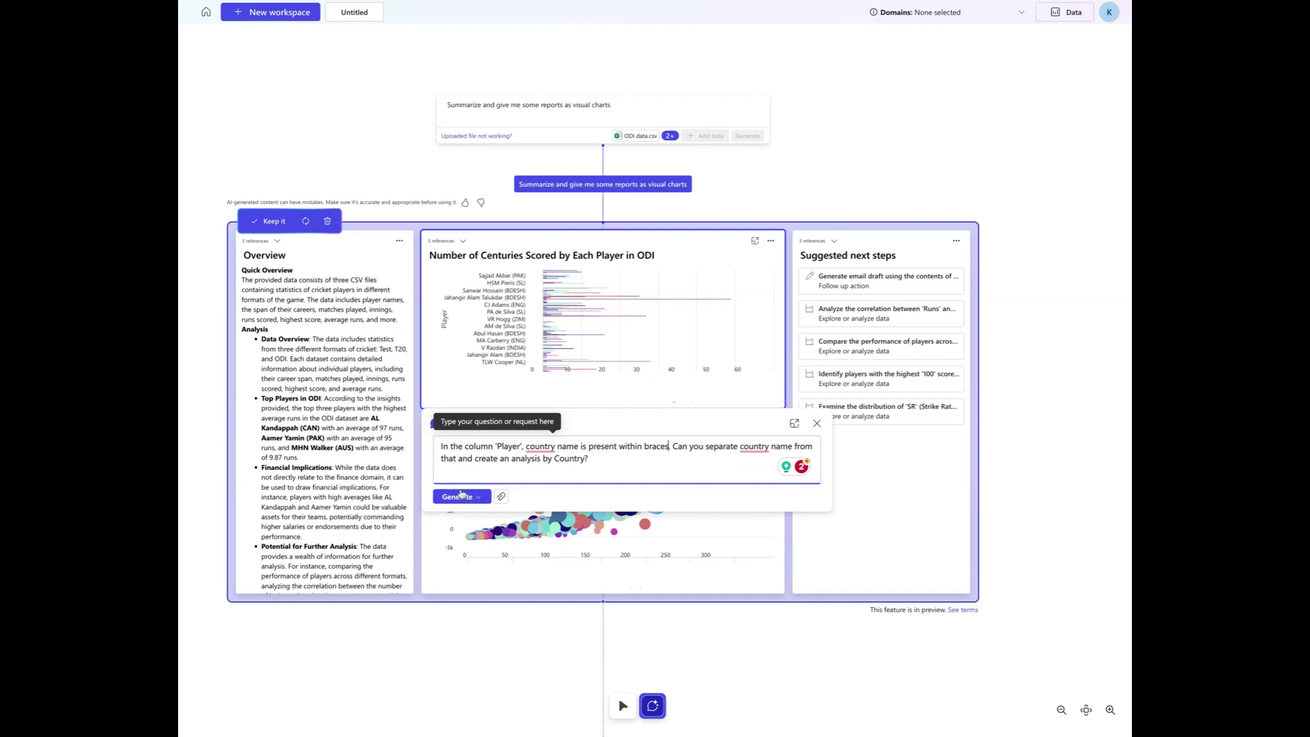
left_click(463, 501)
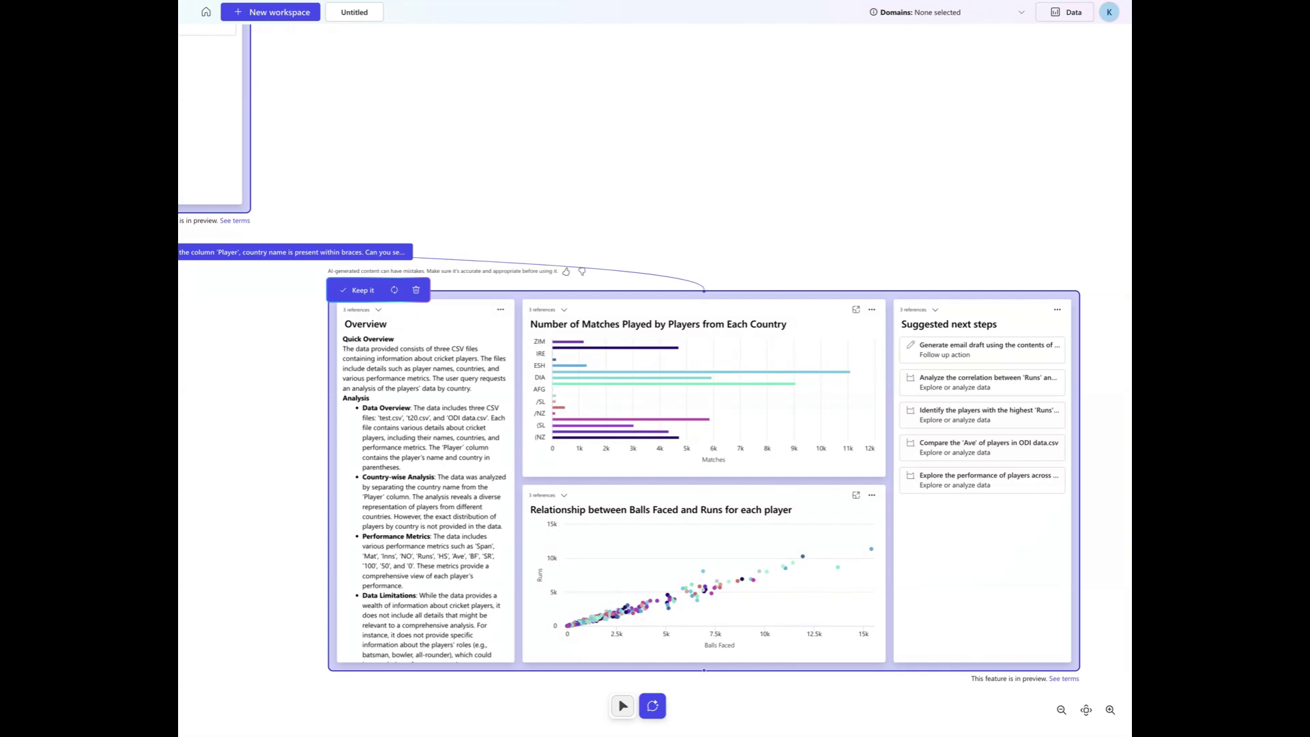
Run the suggested step 'Identify the players with the highest Runs' as a linked follow-up board.
left_click(988, 411)
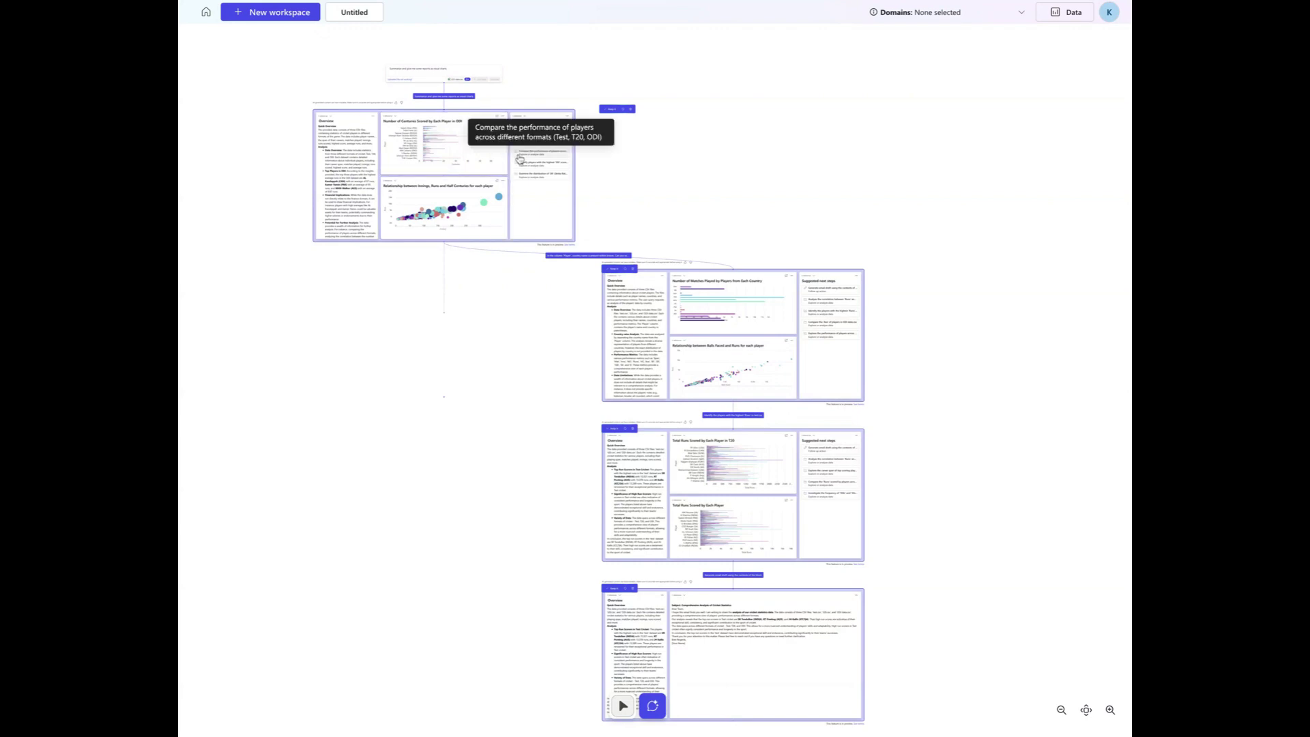
scroll(520, 157, "up", 2)
scroll(520, 157, "up", 2)
scroll(520, 157, "up", 2)
scroll(519, 157, "up", 2)
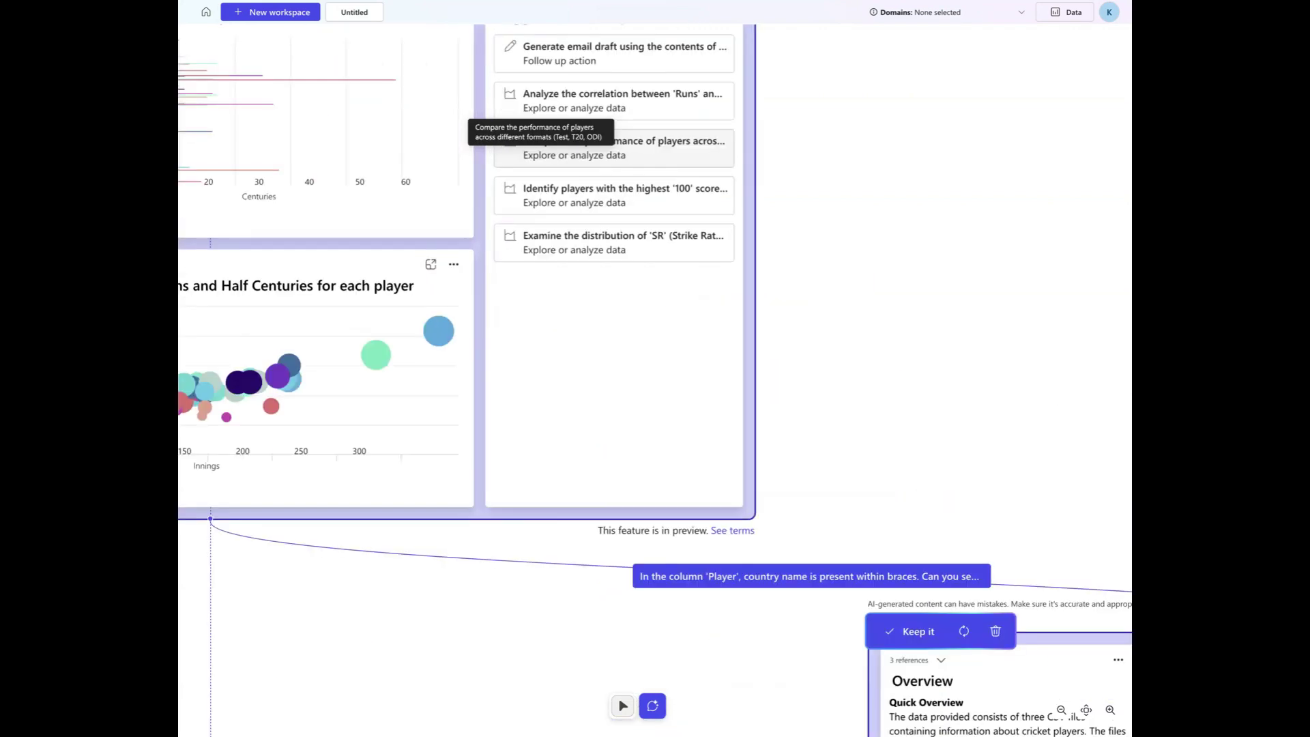
scroll(520, 157, "up", 2)
scroll(520, 156, "up", 2)
scroll(520, 131, "down", 2)
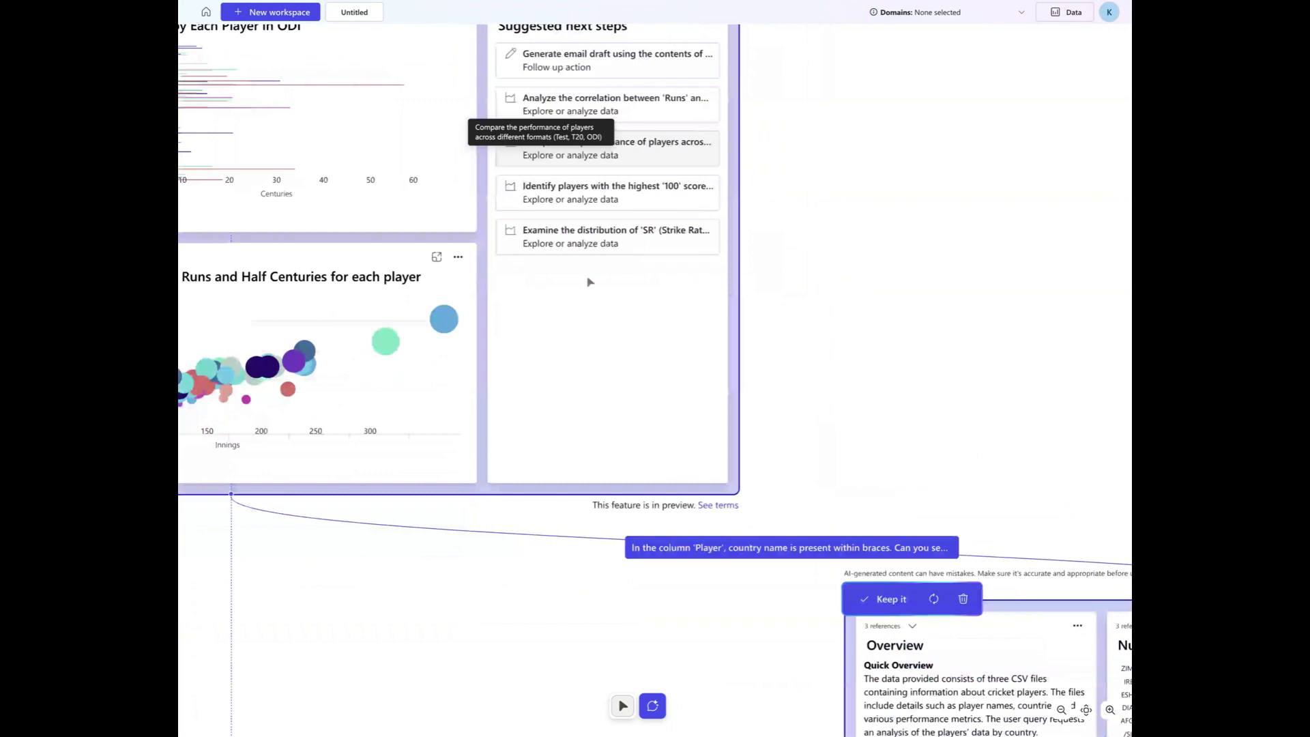
scroll(519, 131, "down", 4)
scroll(519, 132, "down", 2)
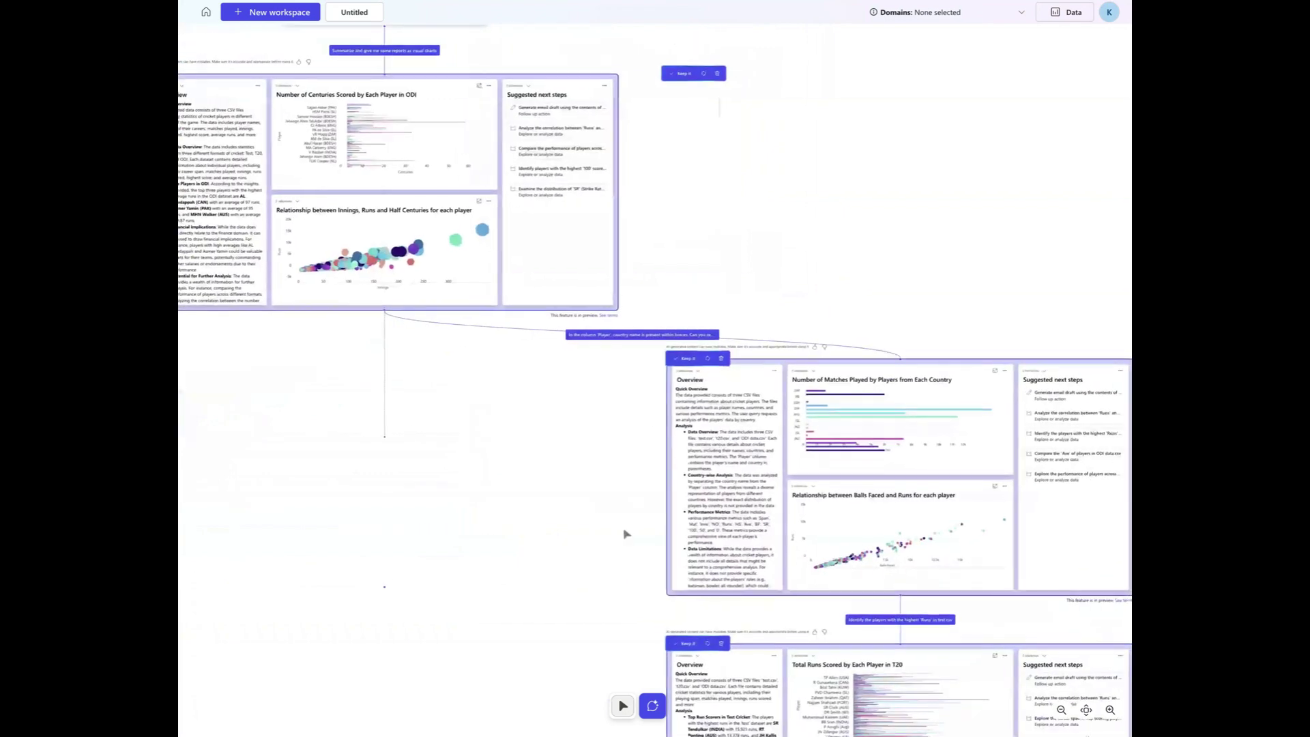